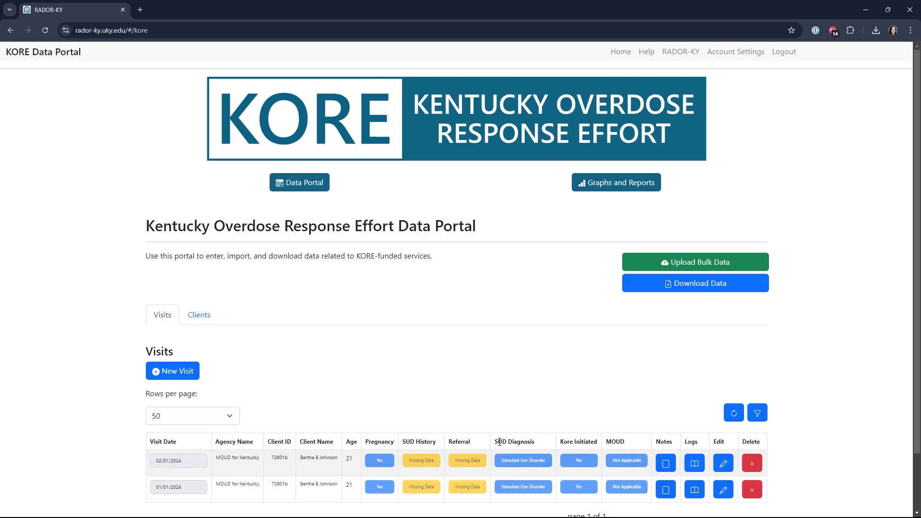
Filter the clients table by the client's first name.
{"action": "left_click_drag", "start_coordinate": [259, 460], "coordinate": [217, 459]}
{"action": "left_click", "coordinate": [497, 444]}
{"action": "left_click", "coordinate": [200, 319]}
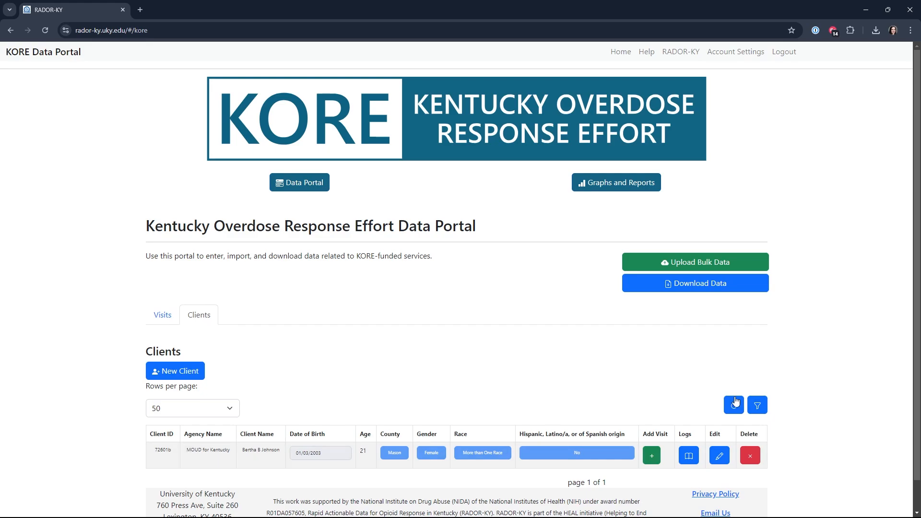
{"action": "left_click", "coordinate": [758, 407]}
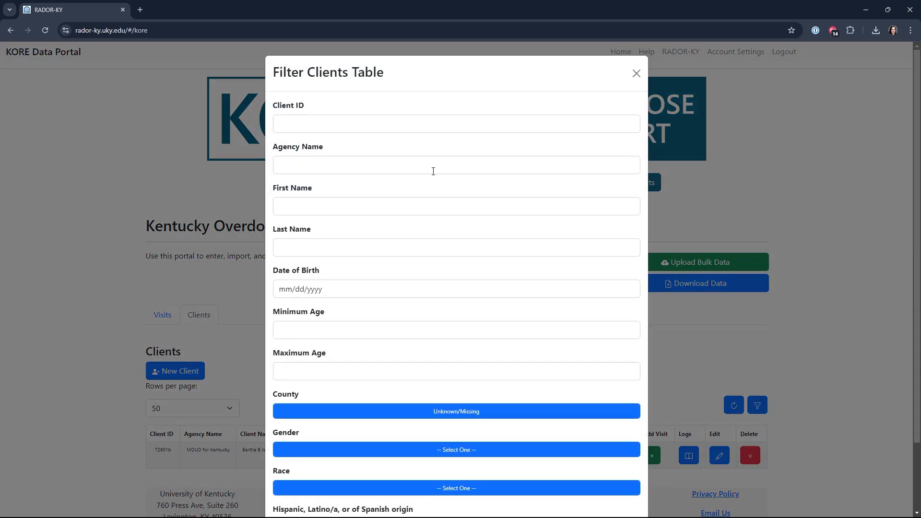
{"action": "left_click", "coordinate": [414, 208]}
{"action": "type", "text": "b"}
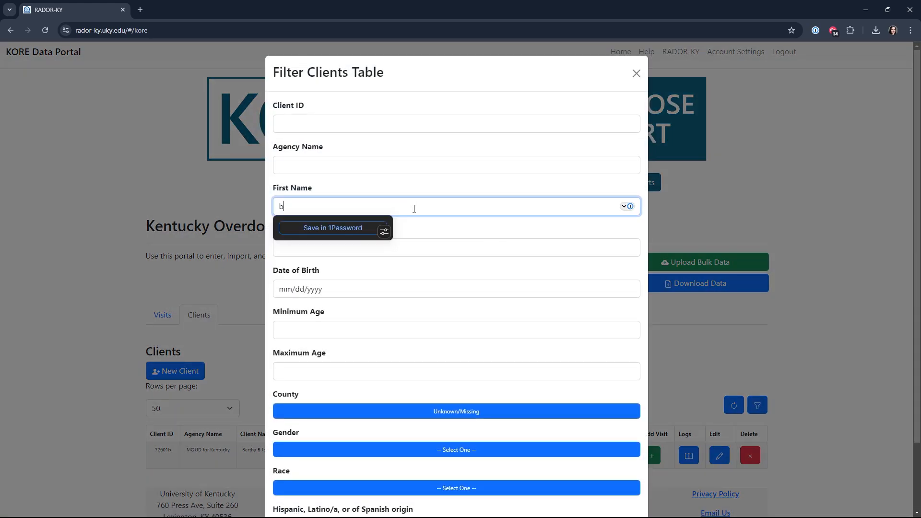
{"action": "type", "text": "ertha"}
{"action": "scroll", "coordinate": [625, 393], "scroll_direction": "down", "scroll_amount": 2}
{"action": "left_click", "coordinate": [621, 487]}
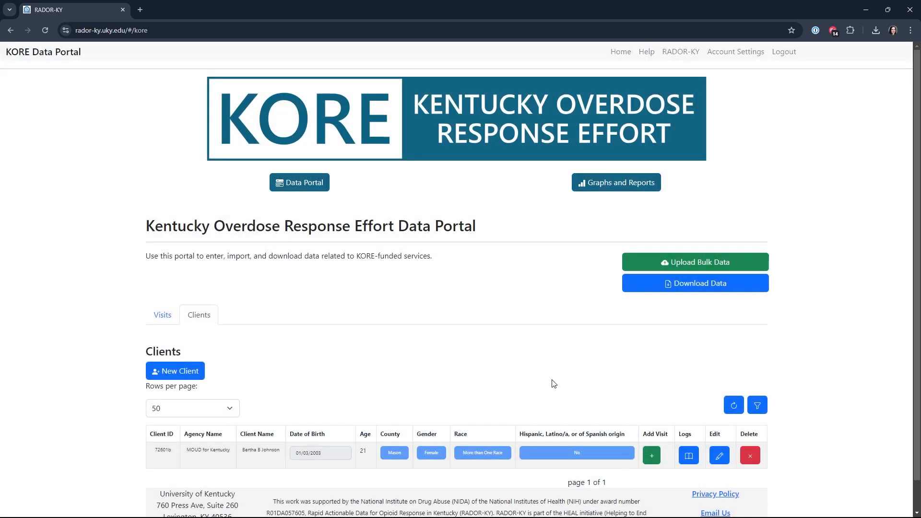
Start a new visit for the filtered client and set the visit date to 03/15/2024.
{"action": "left_click", "coordinate": [653, 456]}
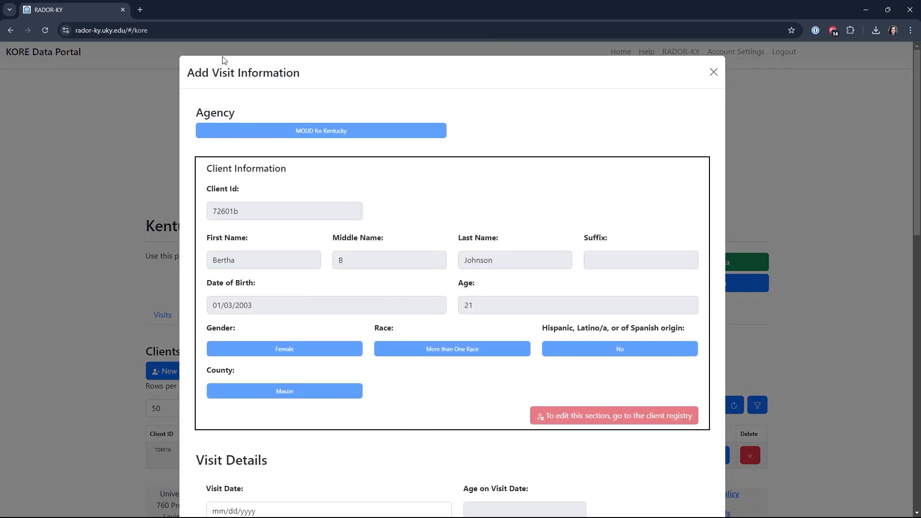
{"action": "scroll", "coordinate": [301, 426], "scroll_direction": "down", "scroll_amount": 3}
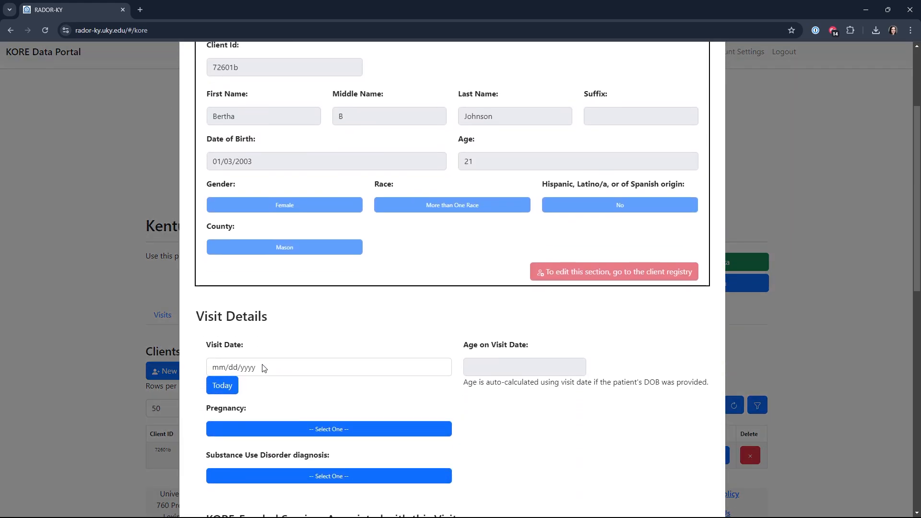
{"action": "left_click", "coordinate": [219, 368]}
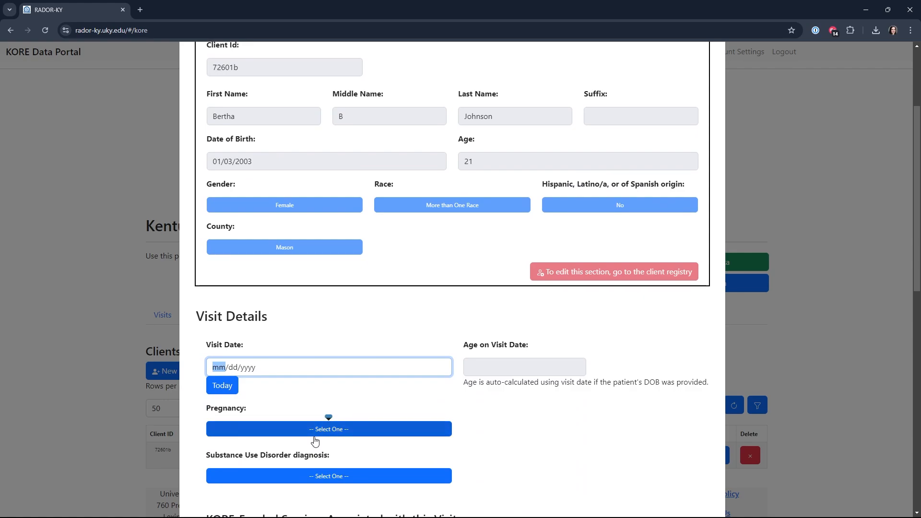
{"action": "type", "text": "03/"}
{"action": "type", "text": "15/"}
{"action": "type", "text": "2024"}
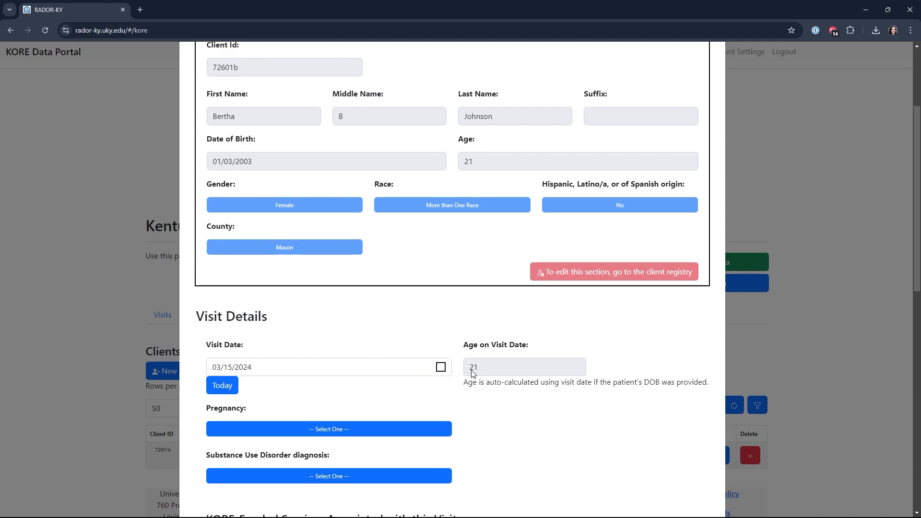
{"action": "key", "text": "Tab"}
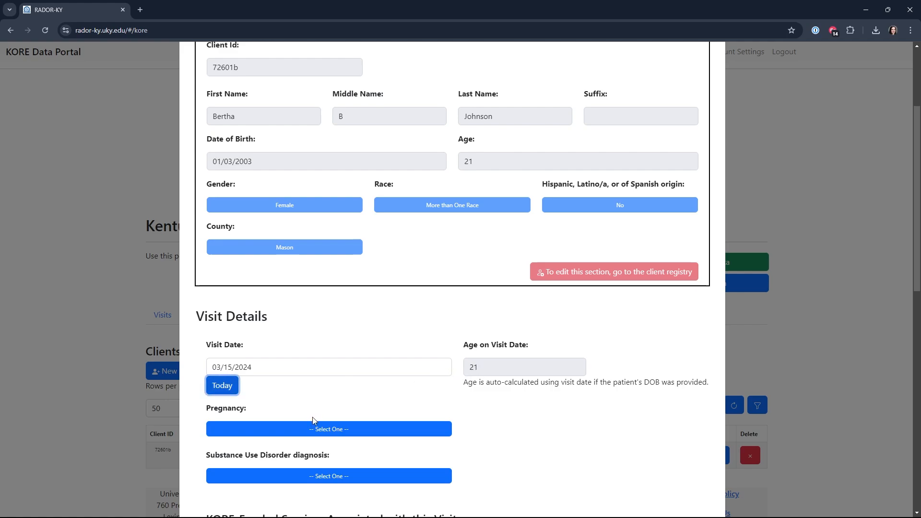
Set pregnancy to Yes and the substance use disorder diagnosis to Opioid Use Disorder and Stimulant Use Disorder.
{"action": "left_click", "coordinate": [328, 428]}
{"action": "left_click", "coordinate": [311, 357]}
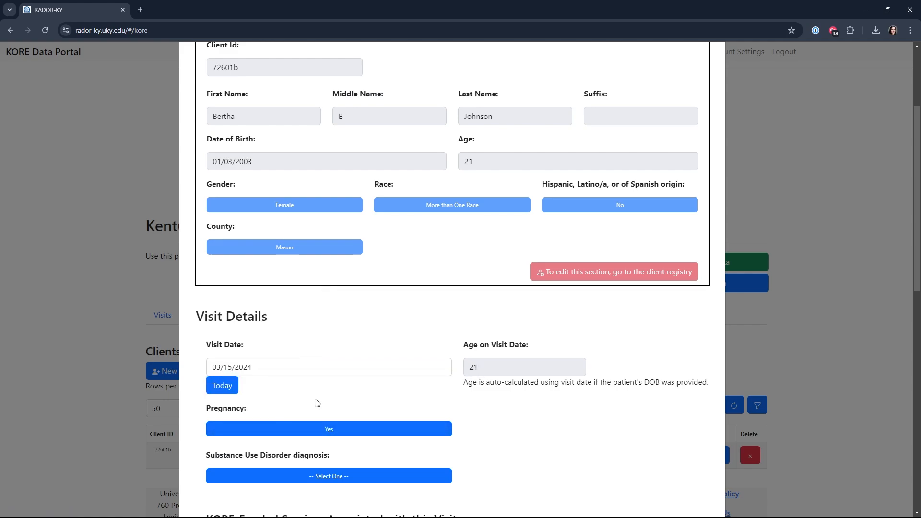
{"action": "scroll", "coordinate": [315, 403], "scroll_direction": "down", "scroll_amount": 3}
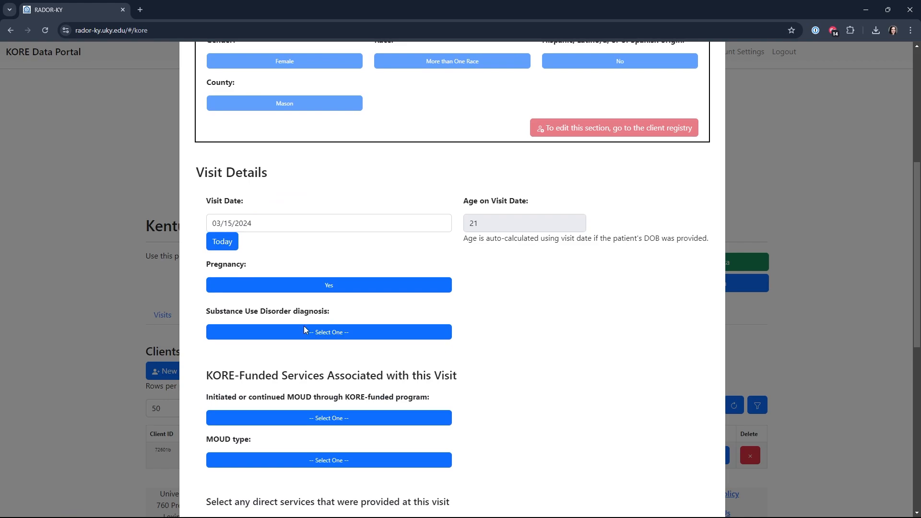
{"action": "scroll", "coordinate": [306, 373], "scroll_direction": "up", "scroll_amount": 6}
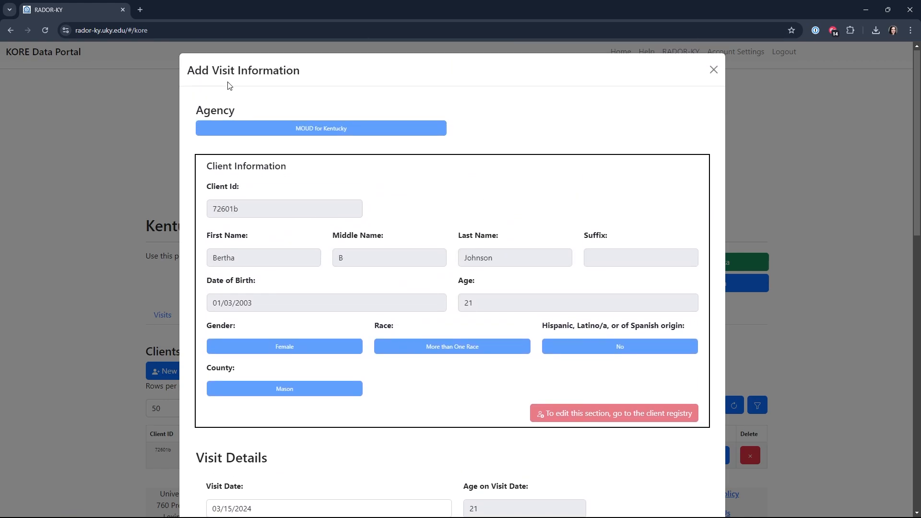
{"action": "scroll", "coordinate": [344, 197], "scroll_direction": "down", "scroll_amount": 6}
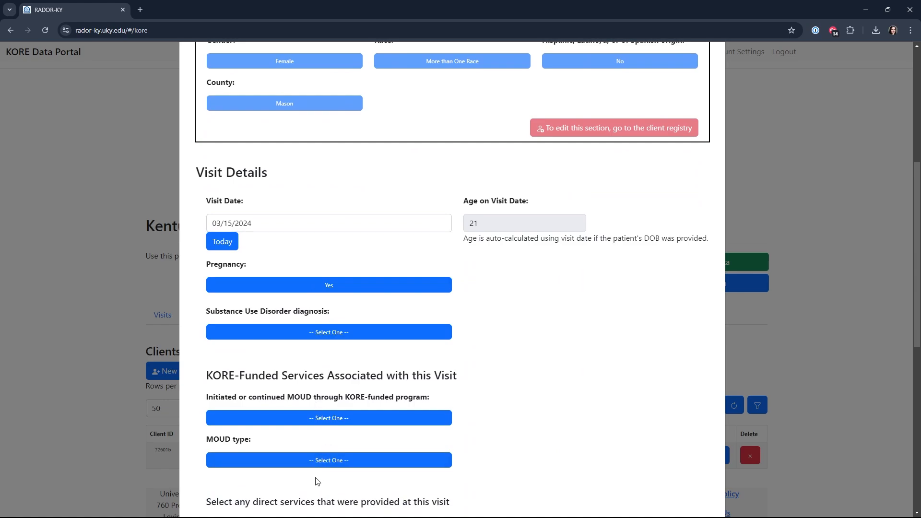
{"action": "left_click", "coordinate": [316, 333]}
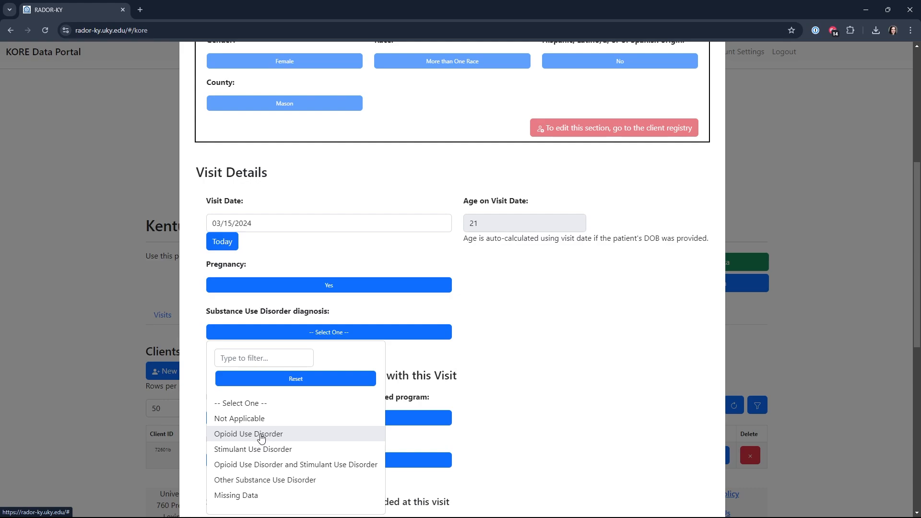
{"action": "left_click", "coordinate": [317, 468]}
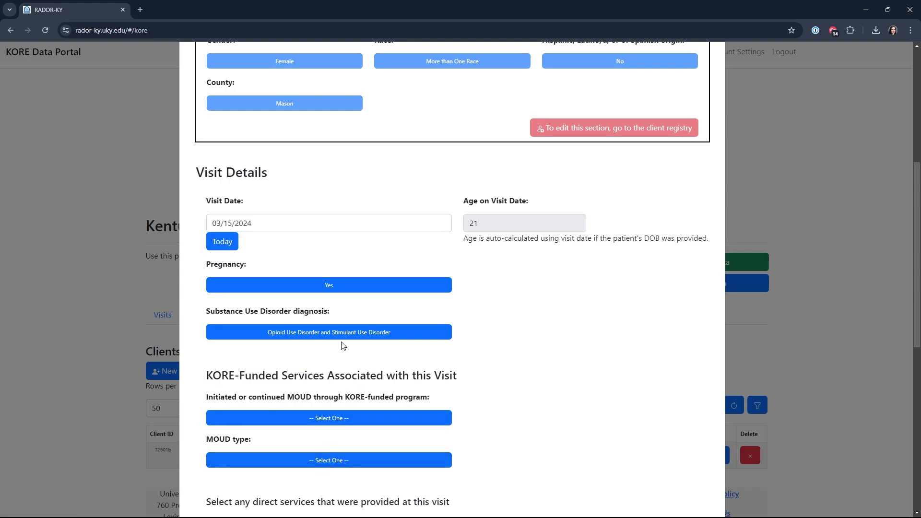
Record that MOUD was initiated or continued through the KORE-funded program as Yes, with Methadone as the MOUD type.
{"action": "left_click", "coordinate": [341, 424]}
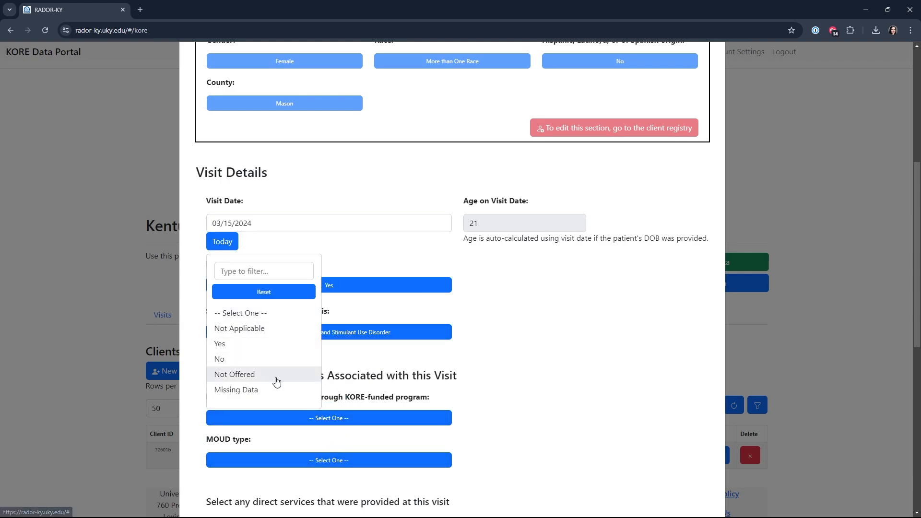
{"action": "left_click", "coordinate": [259, 345]}
{"action": "left_click", "coordinate": [301, 462]}
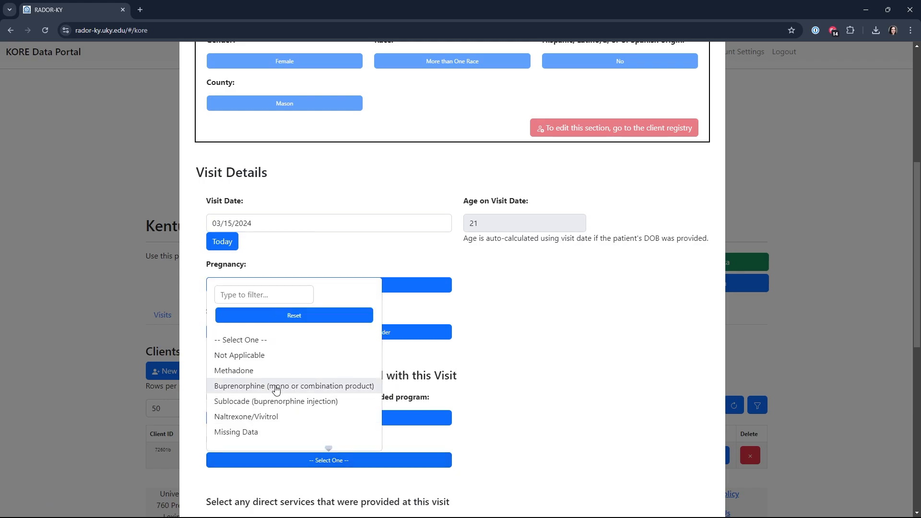
{"action": "left_click", "coordinate": [240, 370]}
Mark recovery coaching or peer support as No under direct services and as Yes under referrals.
{"action": "scroll", "coordinate": [374, 421], "scroll_direction": "down", "scroll_amount": 6}
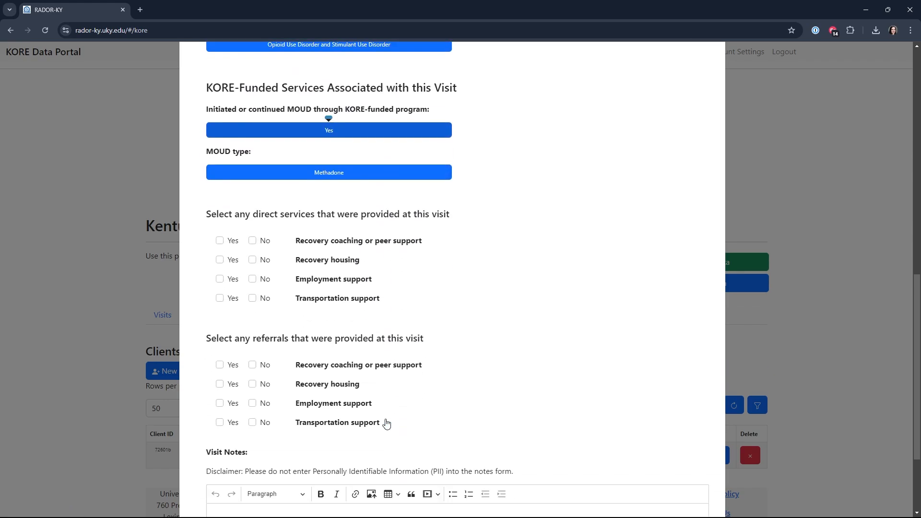
{"action": "left_click_drag", "start_coordinate": [209, 214], "coordinate": [438, 216]}
{"action": "left_click", "coordinate": [476, 229]}
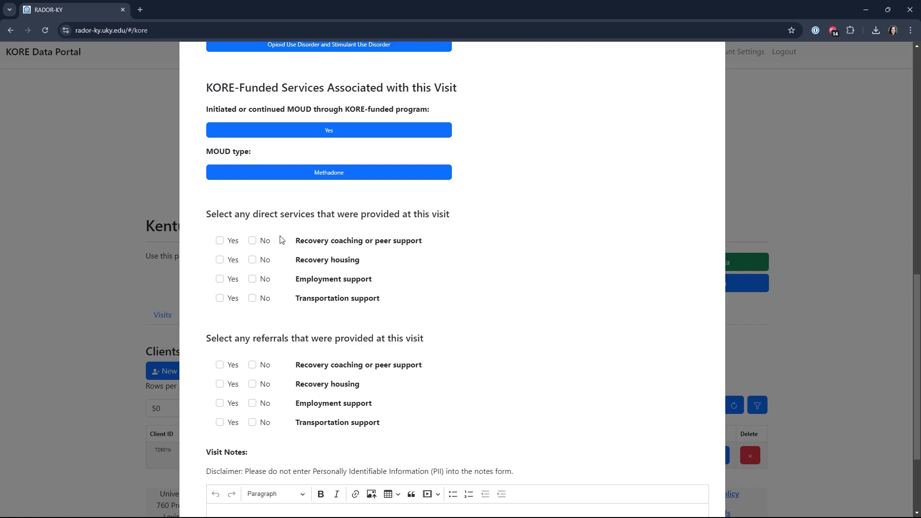
{"action": "left_click", "coordinate": [251, 241]}
{"action": "left_click", "coordinate": [221, 366]}
Write the visit note "Notes go here - [client first name]'s March visit included addition of opioid use disorder to prior stimulant use disorder diagnosis. Initiated treatment.".
{"action": "scroll", "coordinate": [243, 386], "scroll_direction": "down", "scroll_amount": 3}
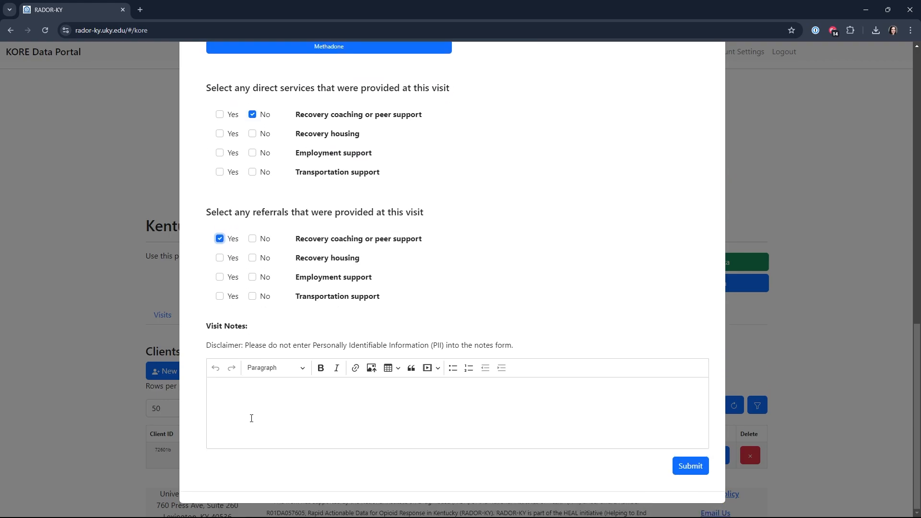
{"action": "left_click", "coordinate": [251, 417]}
{"action": "type", "text": "Notes go he"}
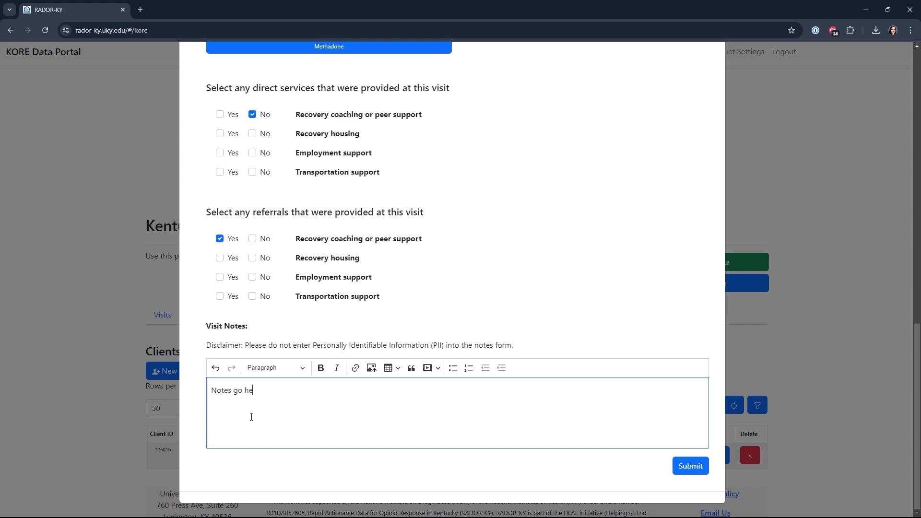
{"action": "type", "text": "re - Bering"}
{"action": "key", "text": "BackSpace"}
{"action": "key", "text": "BackSpace"}
{"action": "key", "text": "BackSpace"}
{"action": "type", "text": "tha's m"}
{"action": "key", "text": "BackSpace"}
{"action": "type", "text": "March visit included addition of opioid"}
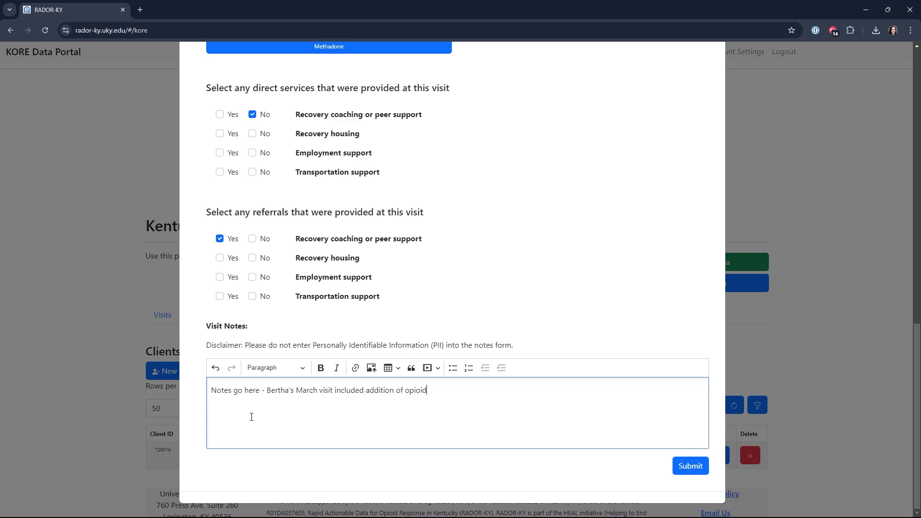
{"action": "type", "text": " use disorder to prior su"}
{"action": "type", "text": "imulant use disorder "}
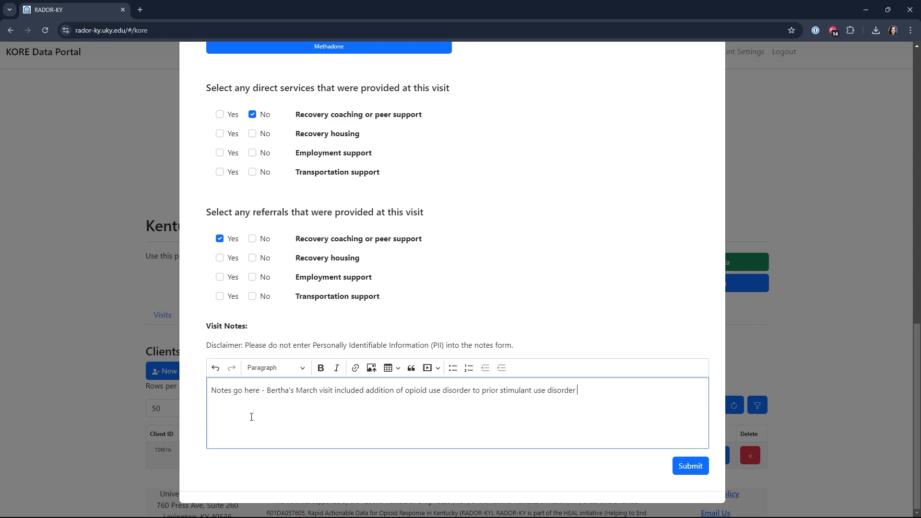
{"action": "type", "text": "diagnosis,. Initiated treatment."}
Review the completed visit form and submit it.
{"action": "scroll", "coordinate": [547, 323], "scroll_direction": "up", "scroll_amount": 2}
{"action": "scroll", "coordinate": [481, 269], "scroll_direction": "down", "scroll_amount": 2}
{"action": "scroll", "coordinate": [499, 192], "scroll_direction": "up", "scroll_amount": 3}
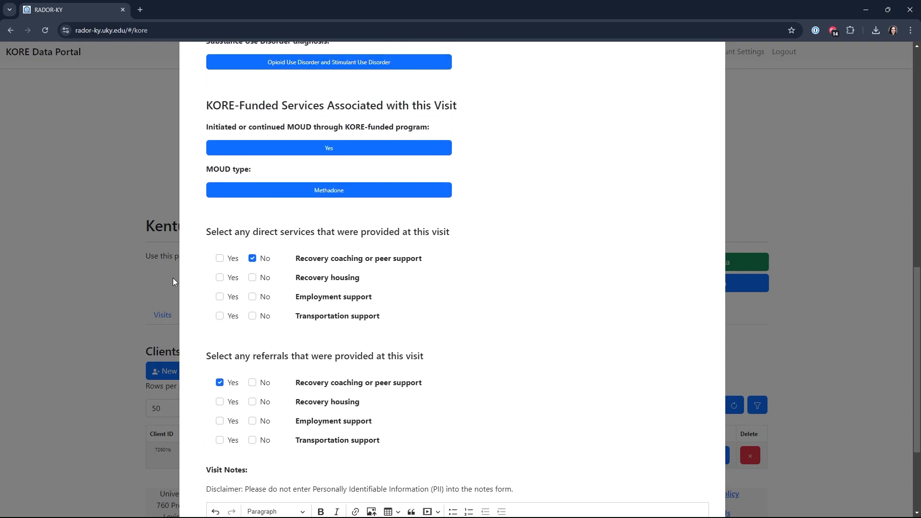
{"action": "scroll", "coordinate": [594, 336], "scroll_direction": "down", "scroll_amount": 1}
{"action": "scroll", "coordinate": [595, 336], "scroll_direction": "down", "scroll_amount": 3}
{"action": "left_click", "coordinate": [687, 464]}
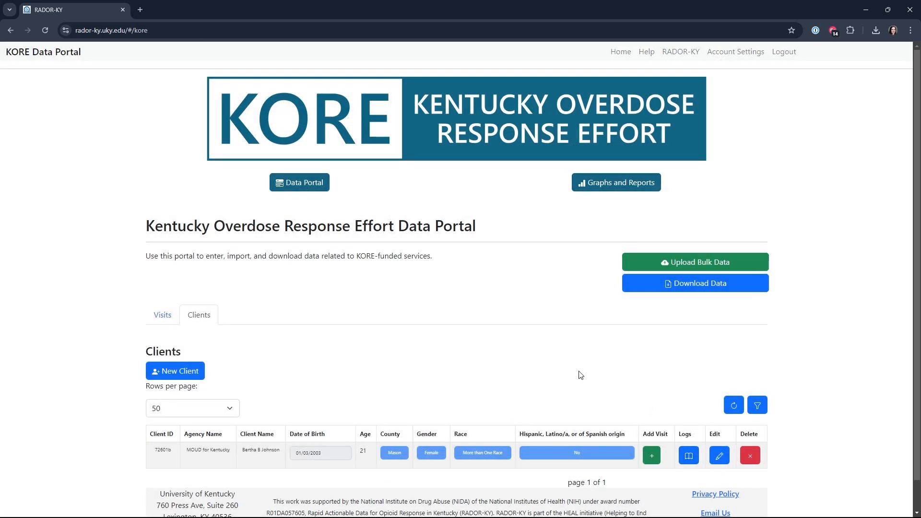
Open the notes of the 03/15/2024 visit from the visits list, read the notes from all the client's visits, and close them.
{"action": "left_click", "coordinate": [163, 315]}
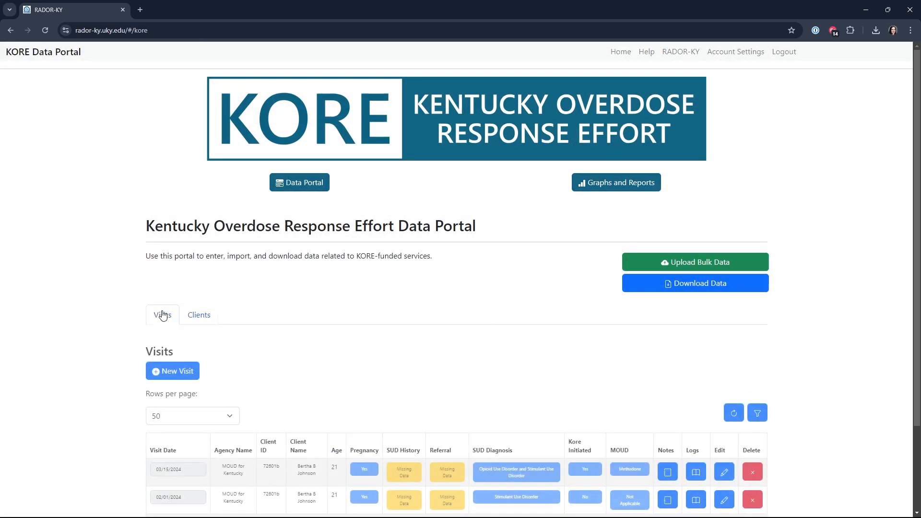
{"action": "scroll", "coordinate": [261, 334], "scroll_direction": "down", "scroll_amount": 3}
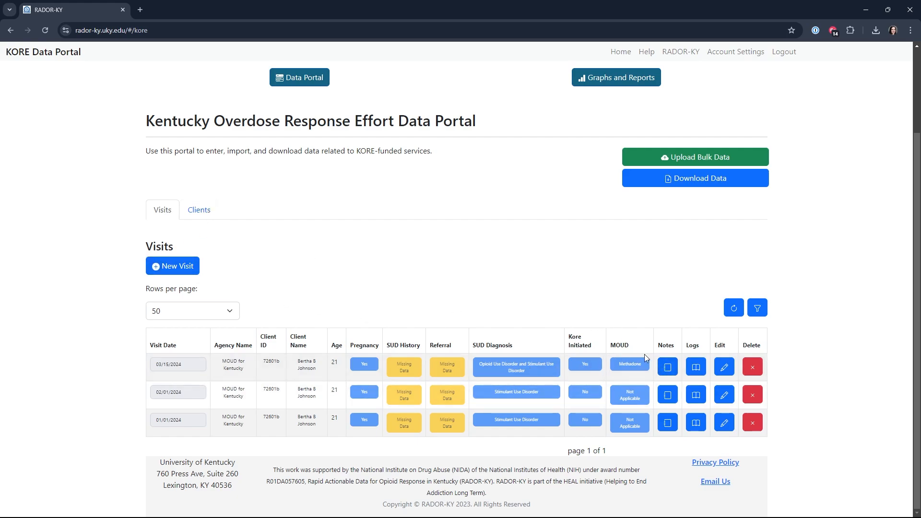
{"action": "left_click", "coordinate": [666, 369]}
{"action": "scroll", "coordinate": [592, 329], "scroll_direction": "down", "scroll_amount": 1}
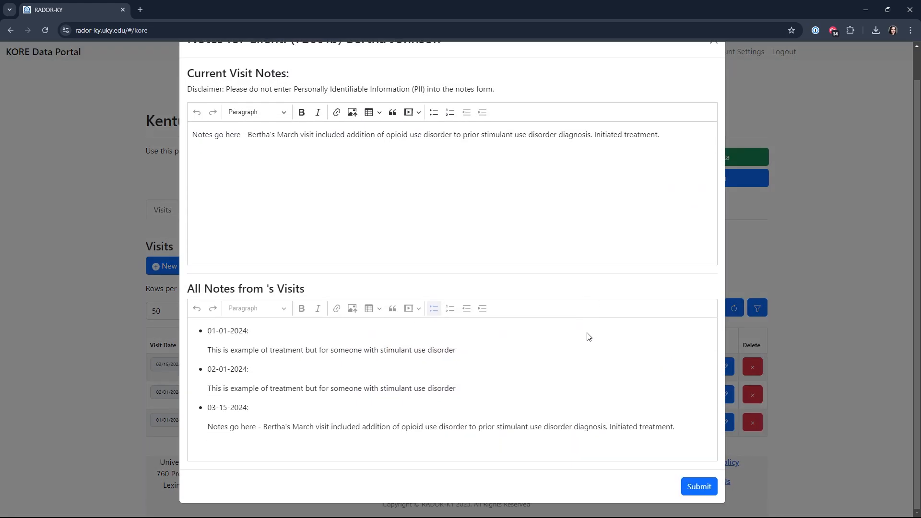
{"action": "left_click_drag", "start_coordinate": [217, 349], "coordinate": [496, 344]}
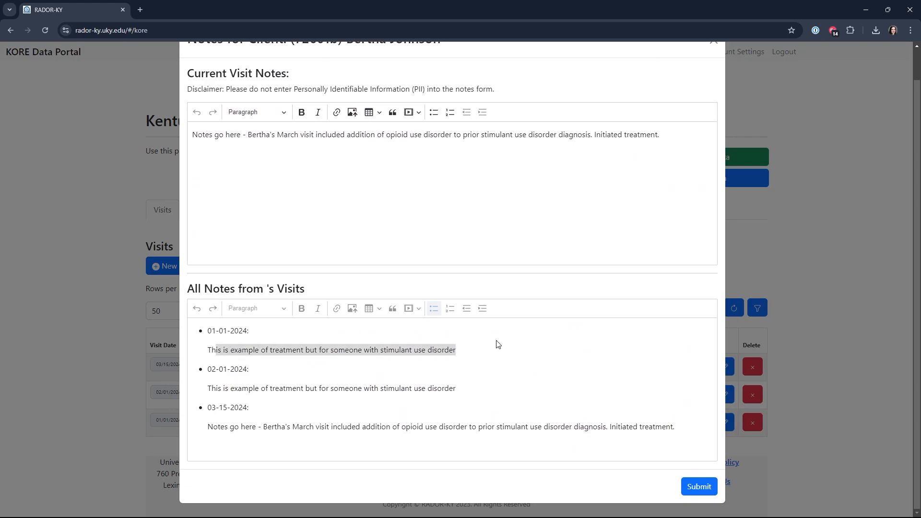
{"action": "left_click", "coordinate": [209, 389]}
{"action": "left_click_drag", "start_coordinate": [210, 389], "coordinate": [513, 401]}
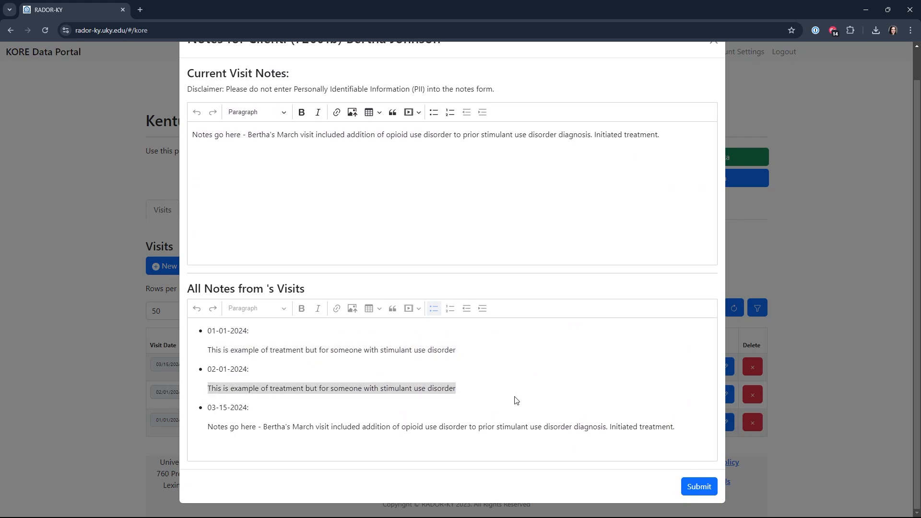
{"action": "left_click", "coordinate": [211, 437]}
{"action": "left_click_drag", "start_coordinate": [211, 437], "coordinate": [683, 426]}
{"action": "left_click", "coordinate": [683, 426]}
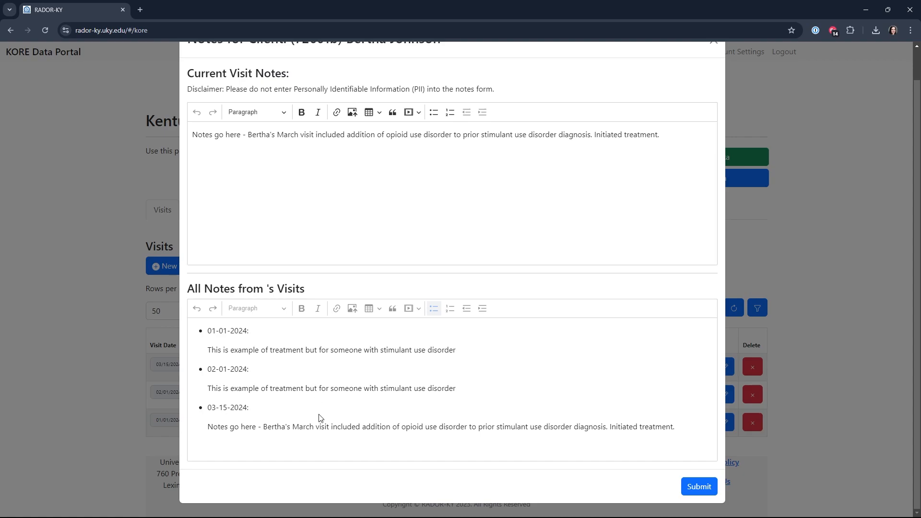
{"action": "scroll", "coordinate": [687, 182], "scroll_direction": "up", "scroll_amount": 2}
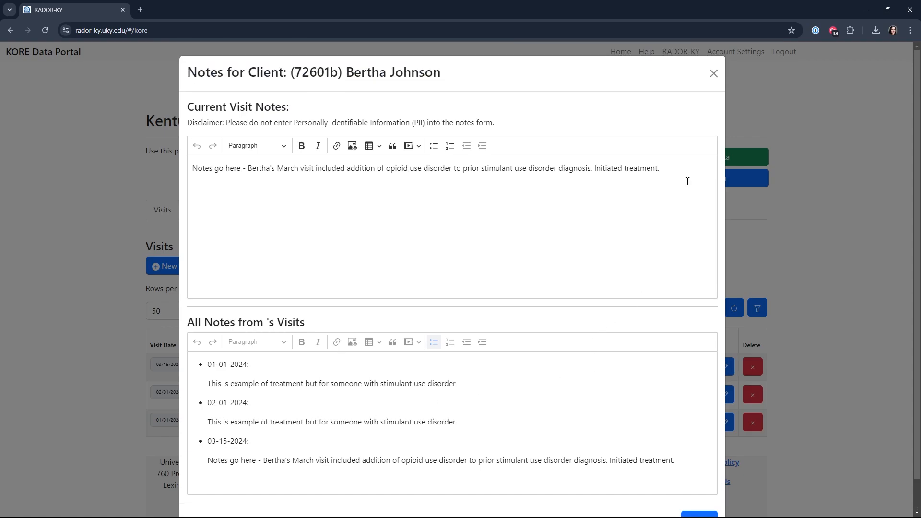
{"action": "left_click", "coordinate": [714, 72]}
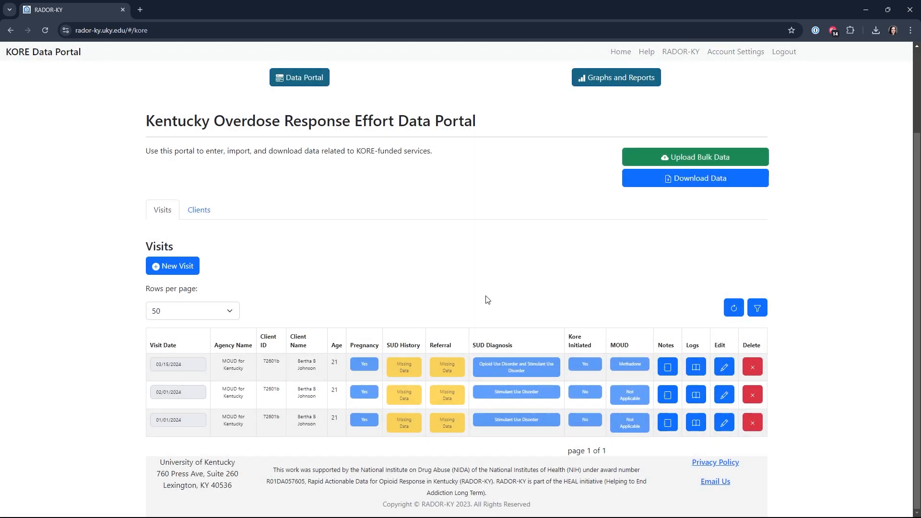
Return to the clients list.
{"action": "left_click", "coordinate": [204, 210]}
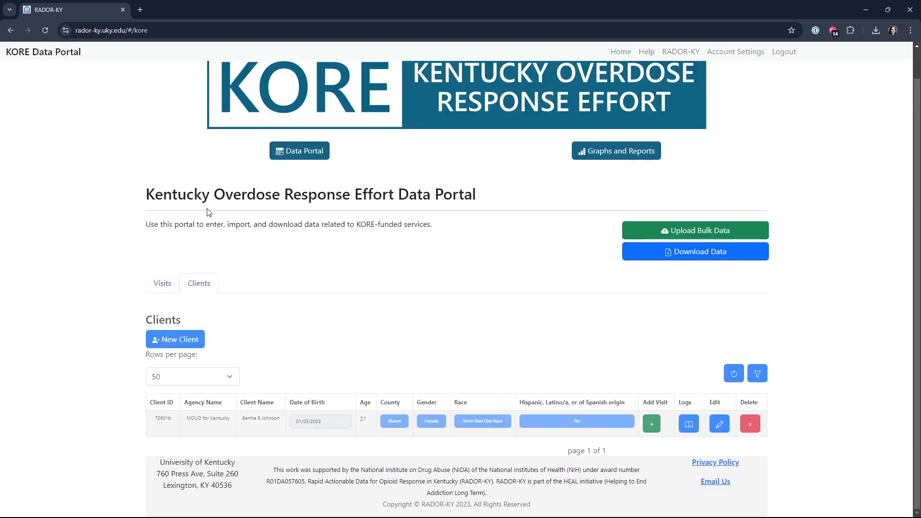